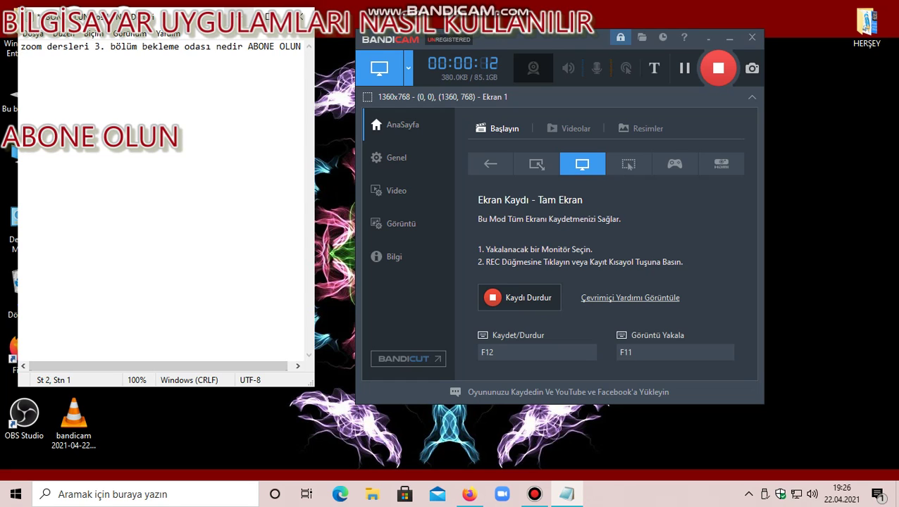
Hide Notepad, launch Zoom from the desktop icon, and reposition its signed-in window.
click(234, 15)
click(74, 286)
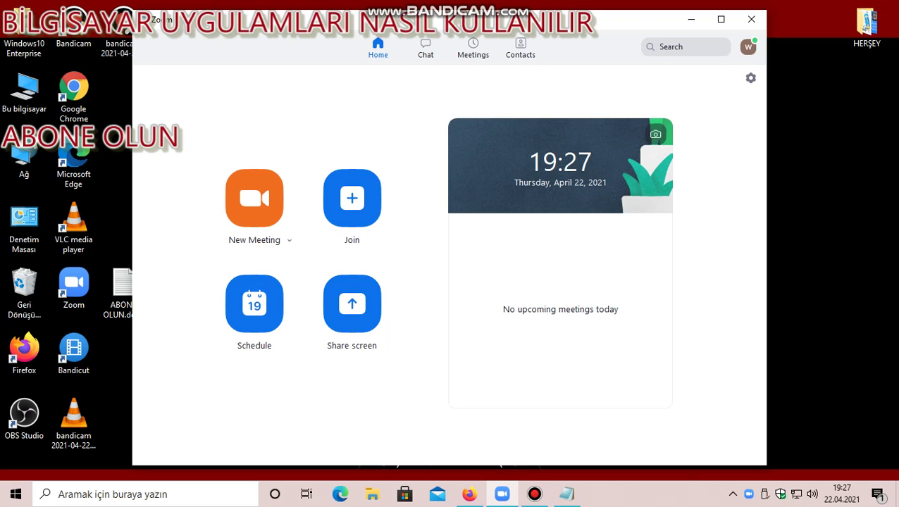
mouse_move(598, 22)
mouse_down()
mouse_move(546, 343)
mouse_move(596, 86)
mouse_move(612, 243)
mouse_move(610, 34)
mouse_up()
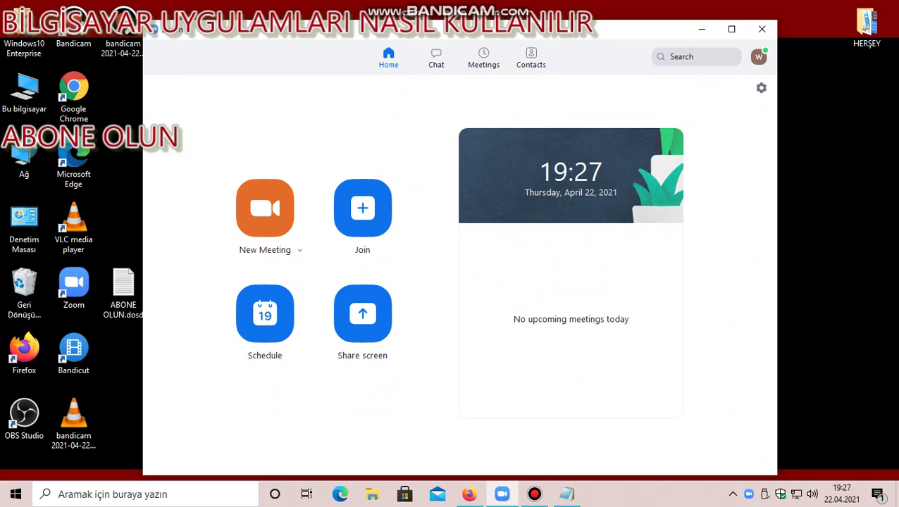
Open the Schedule Meeting form with Waiting Room left off, and move the Notepad note over its lower part.
click(265, 313)
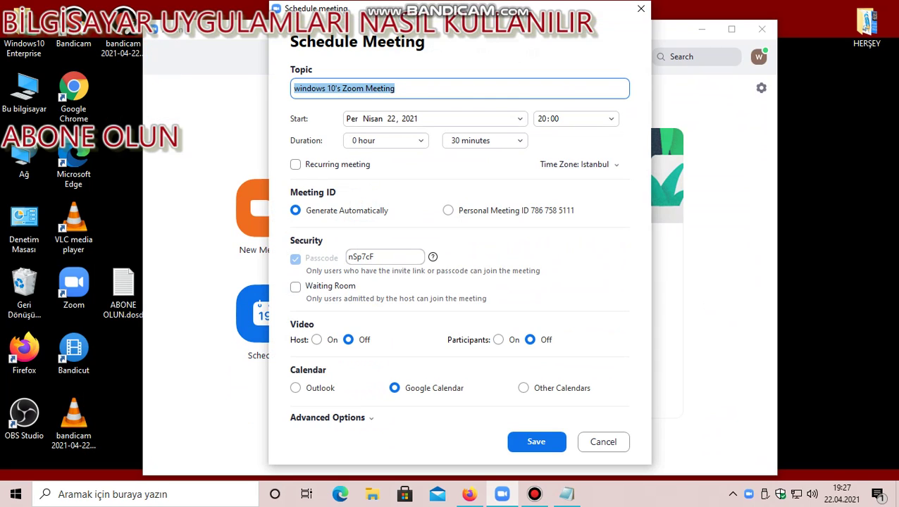
click(295, 286)
click(295, 287)
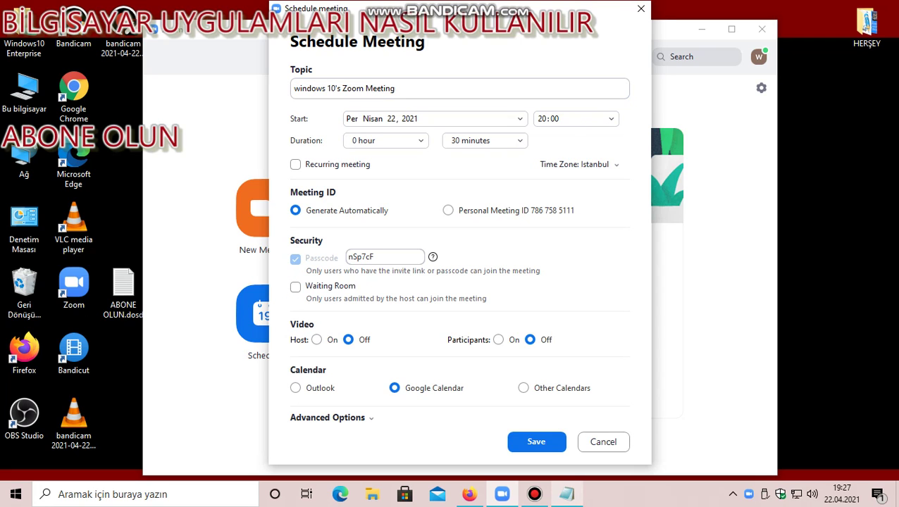
click(568, 494)
drag(79, 18, 303, 318)
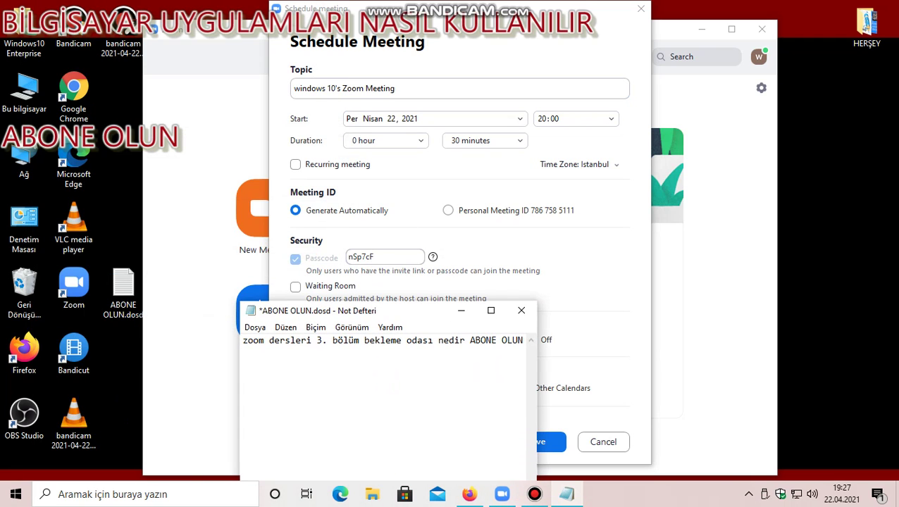
Add the Notepad line 'WATİNG ROOM YANİ BEKLEME ODASI ODA KURARKAN' below the title.
key(Return)
text(WATİNGR)
key(BackSpace)
text(RO)
text(MM)
key(BackSpace)
key(BackSpace)
text(OM YANİ )
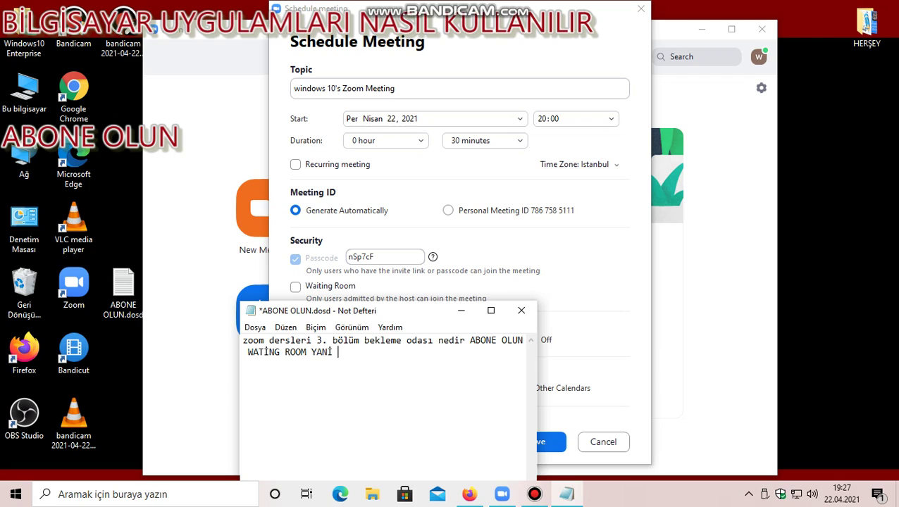
text(BEKLEME ODASI )
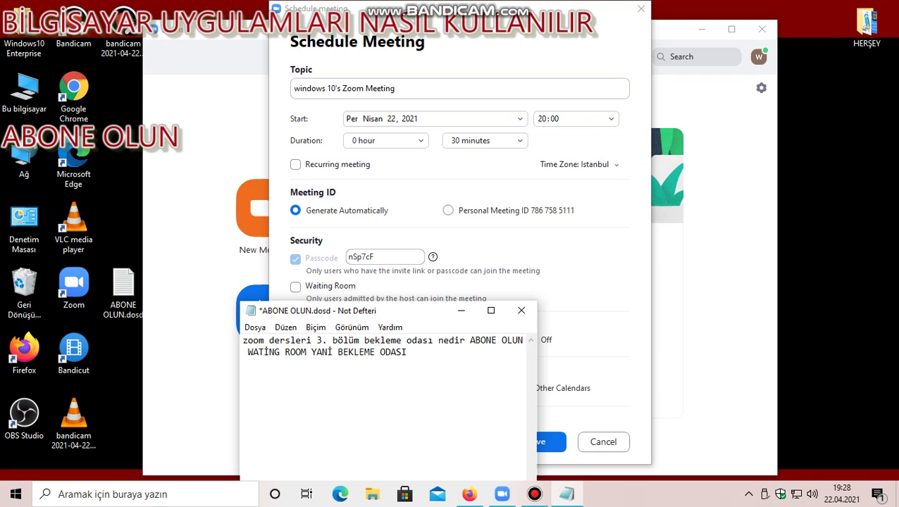
text(ODA KURART)
key(BackSpace)
text(KAN)
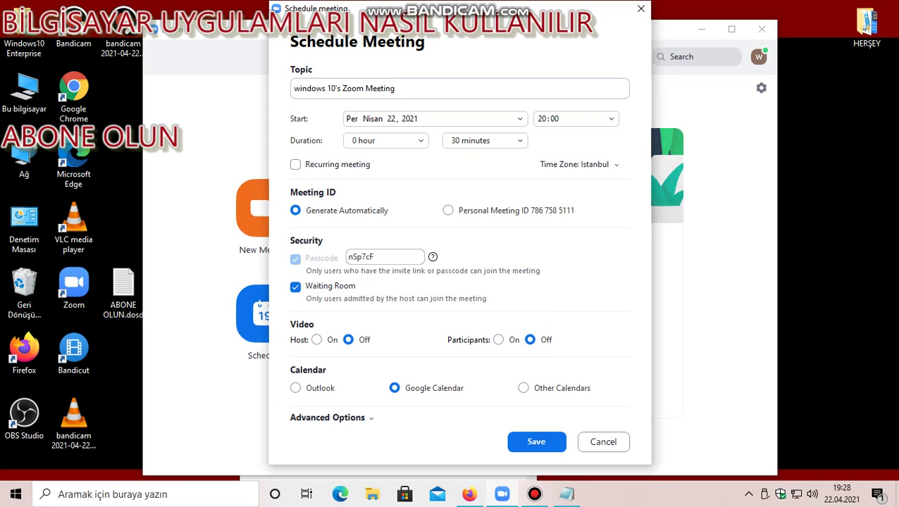
key(space)
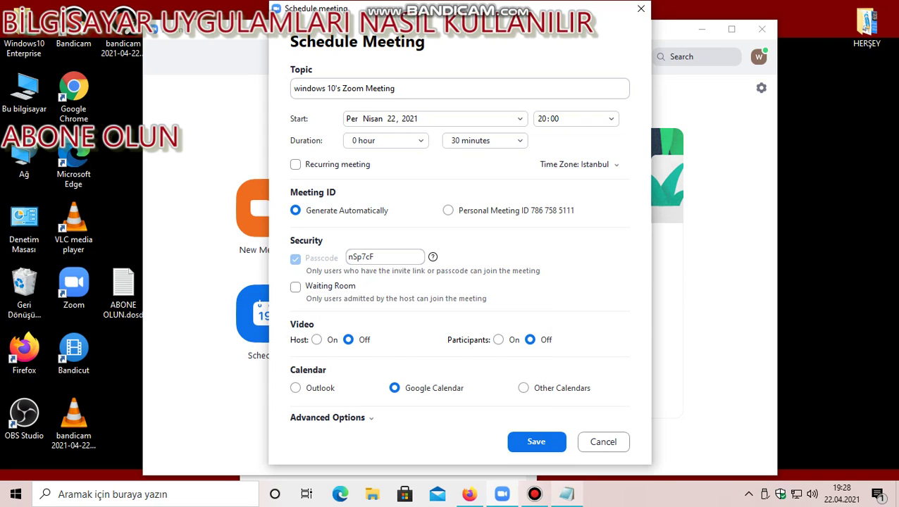
Extend the note, ending 'GELEN KİŞİ OTOMATİK ODAYA GİRER', and add the line 'ŞU AN KAPALI'.
key(alt+Tab)
text(ON)
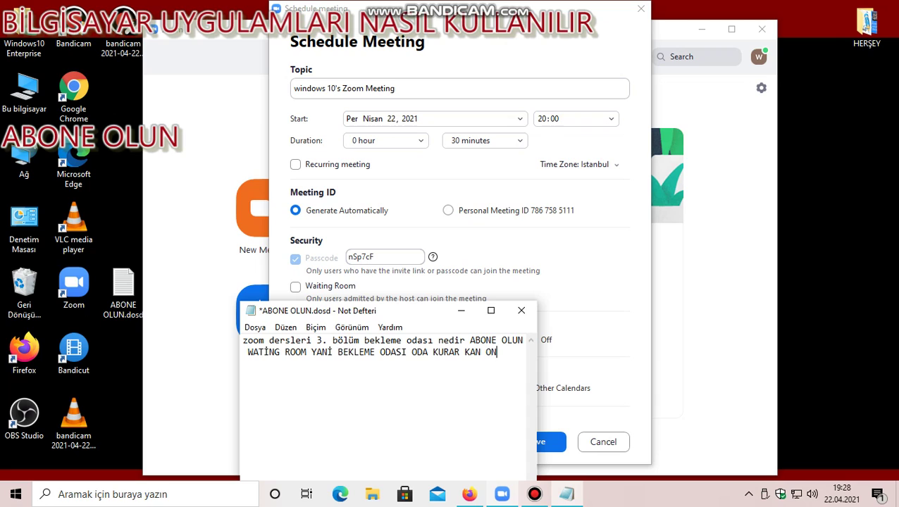
text(A BASA)
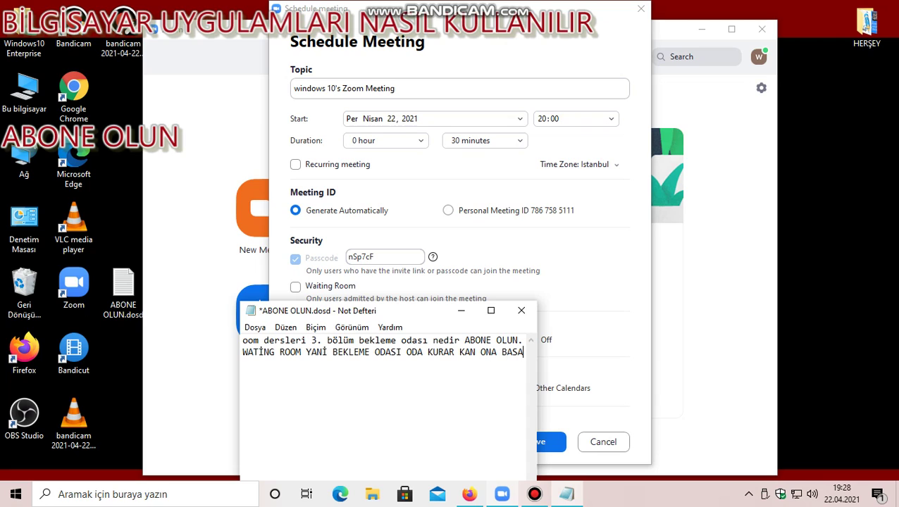
text(RSANIZ )
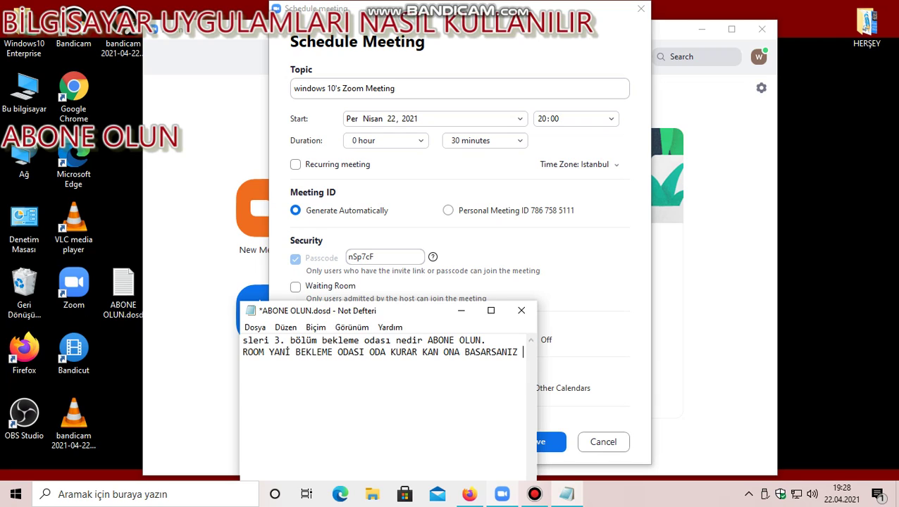
text(GE)
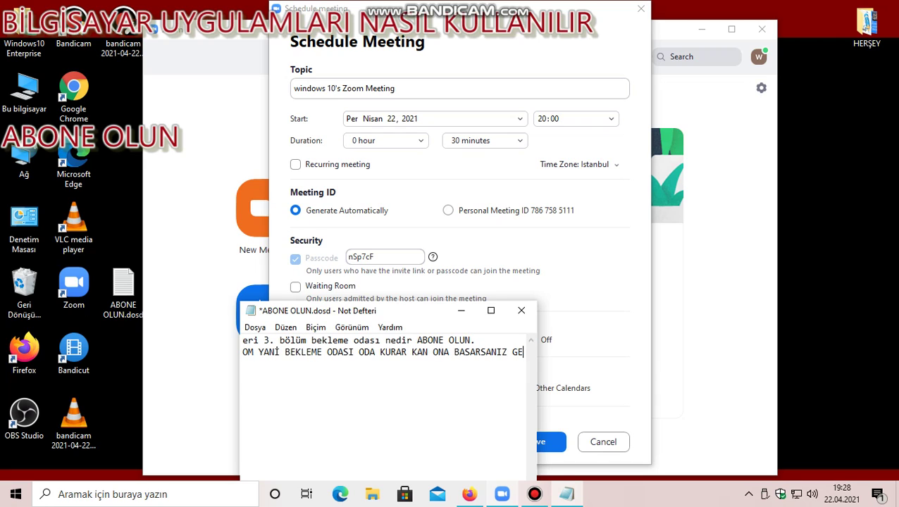
text(LEN K)
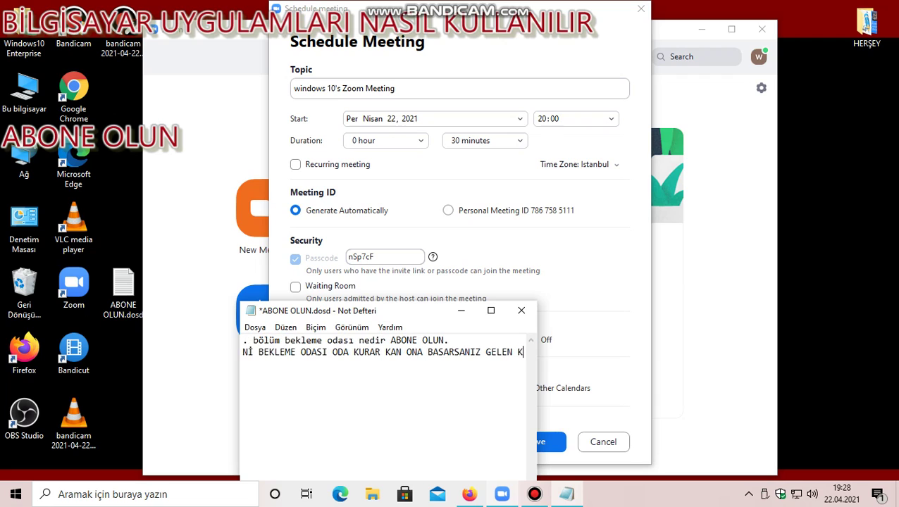
text(İŞİYİ )
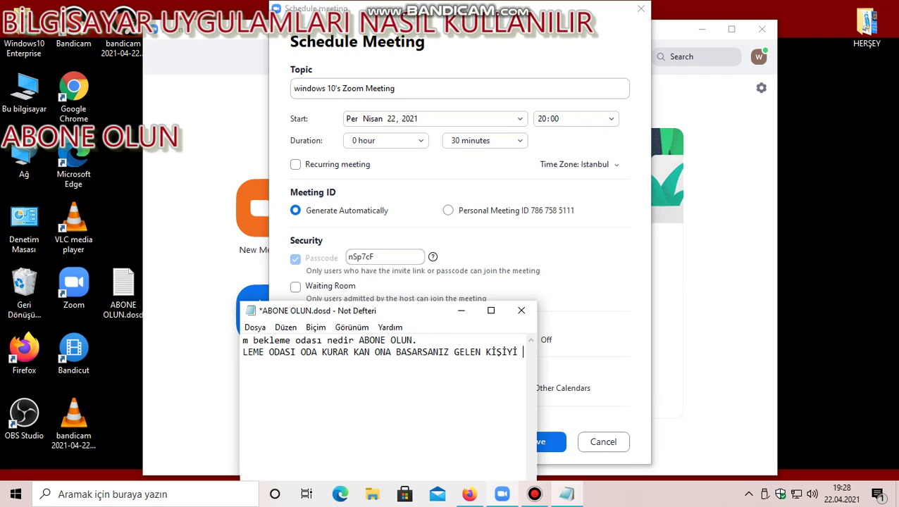
text(EL)
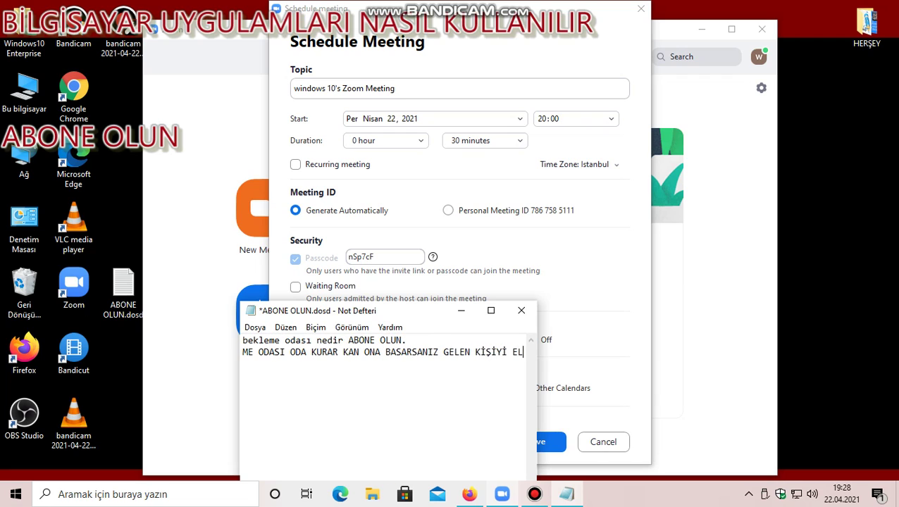
text( İLE A)
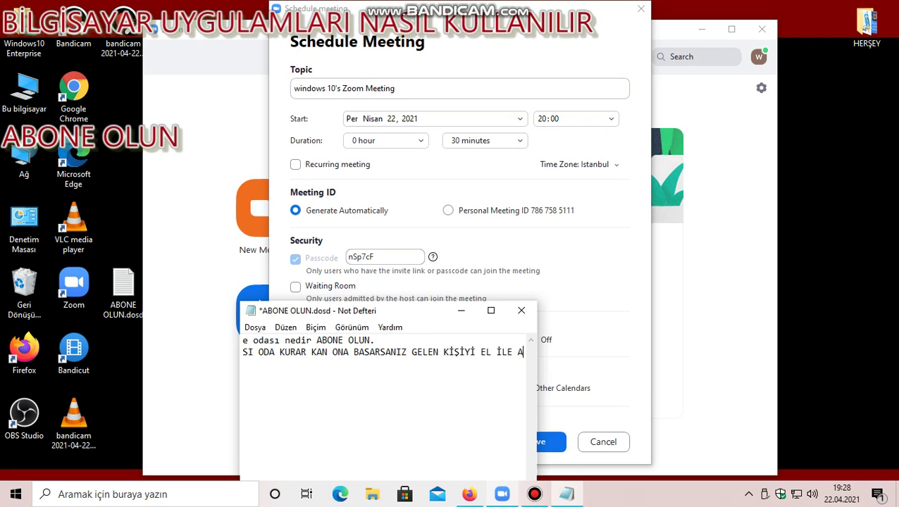
text(LMANI)
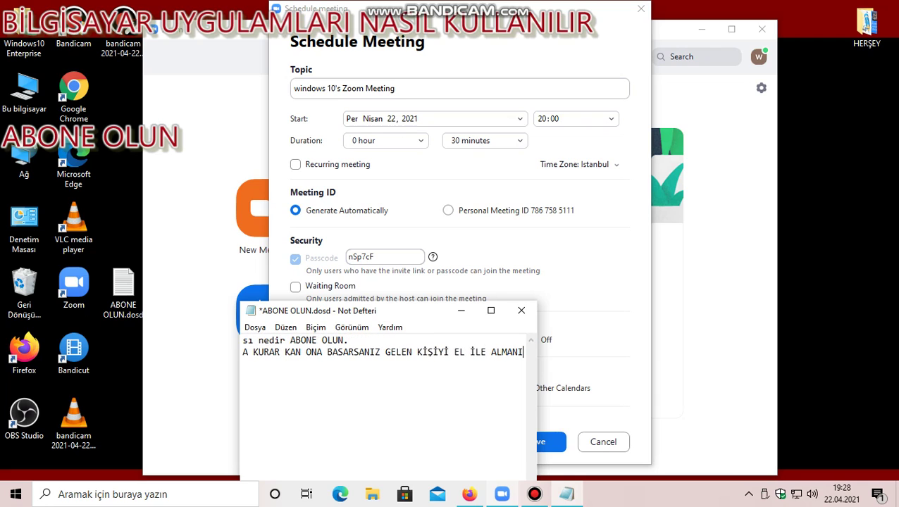
text(Z GEREKİR )
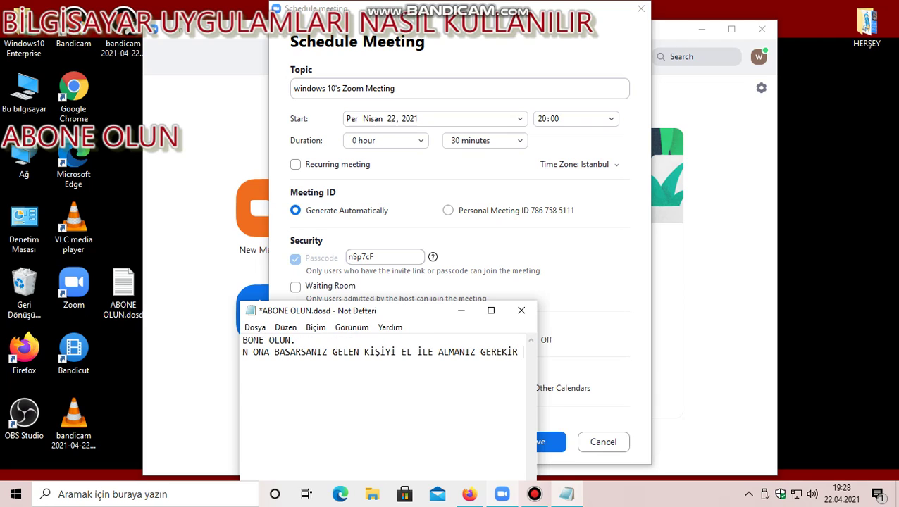
text(BAS)
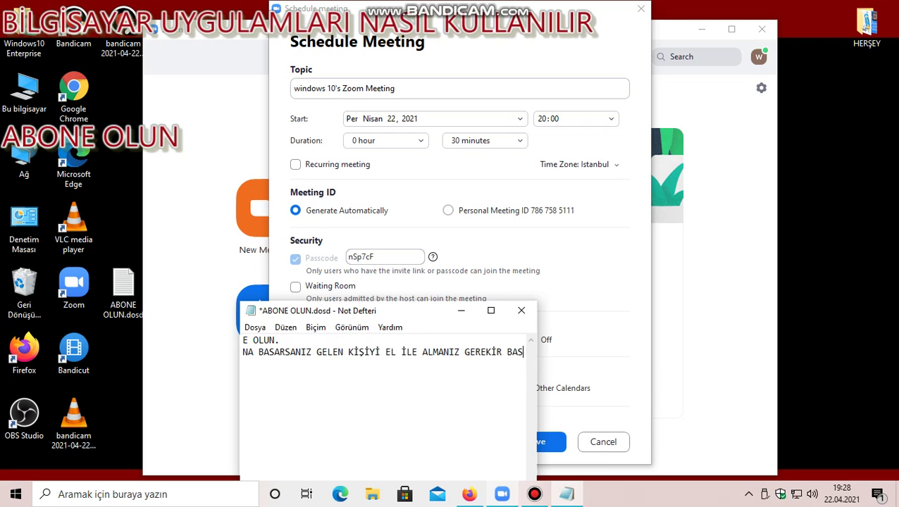
text(MA)
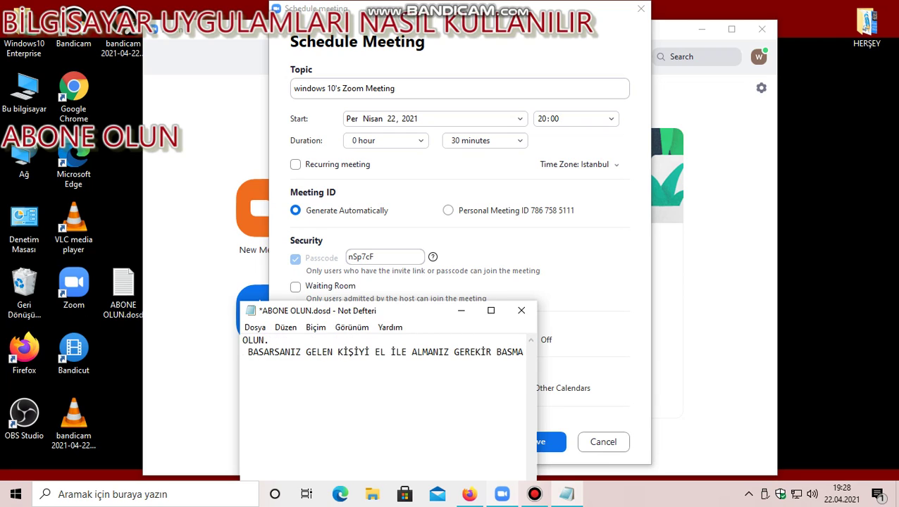
key(BackSpace)
text(ASSANI)
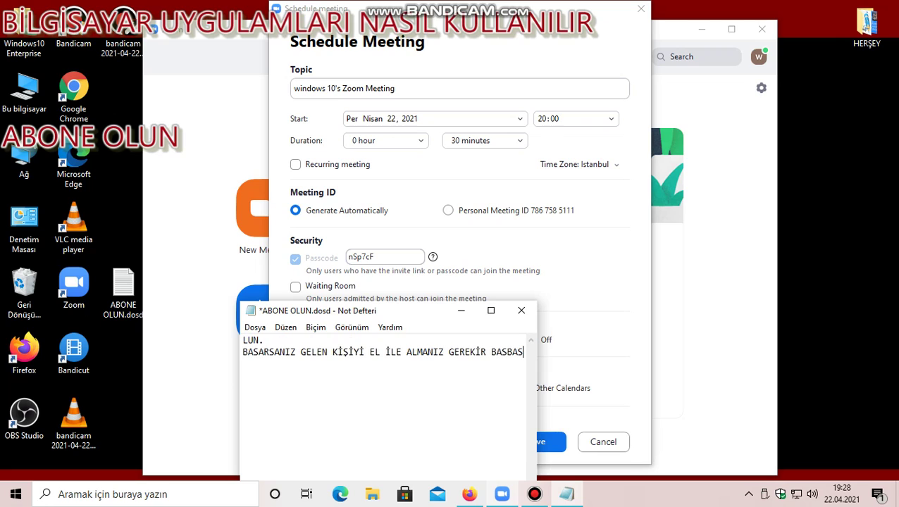
text(Z )
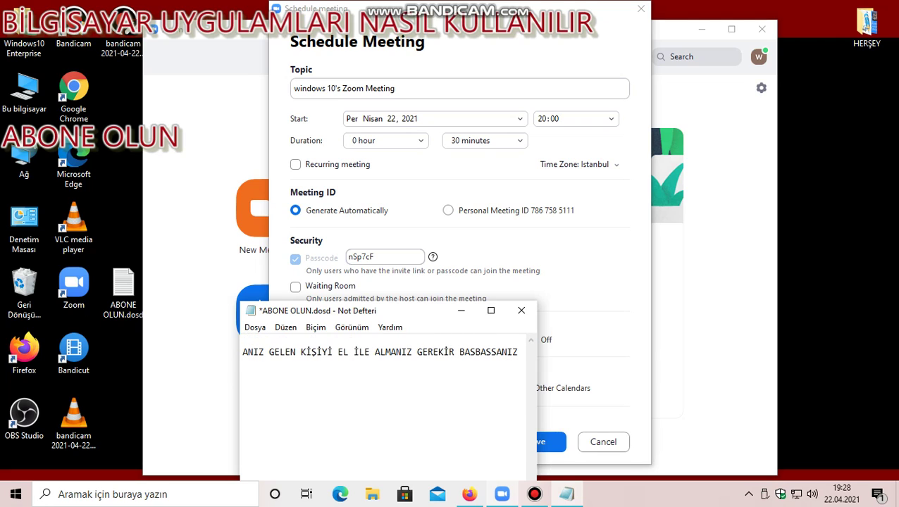
text(GELEN K)
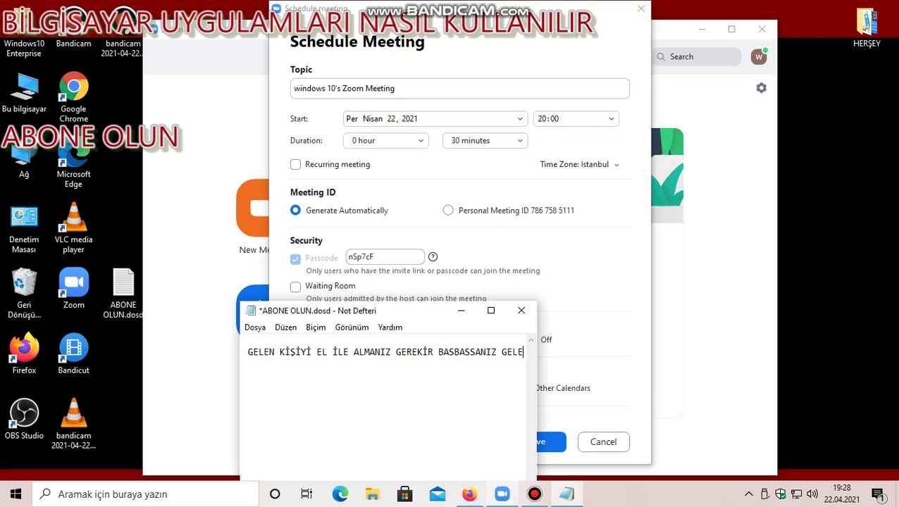
text(İŞİ )
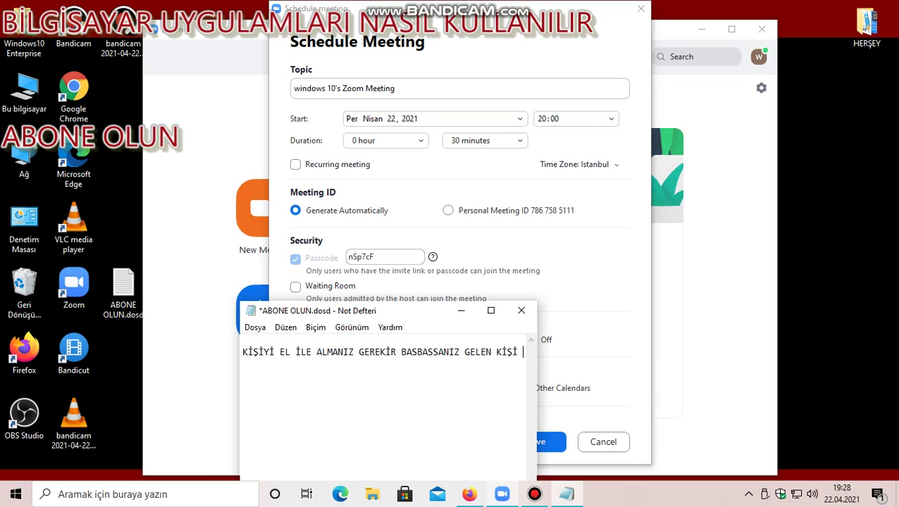
text(OTOMATİK ODAY)
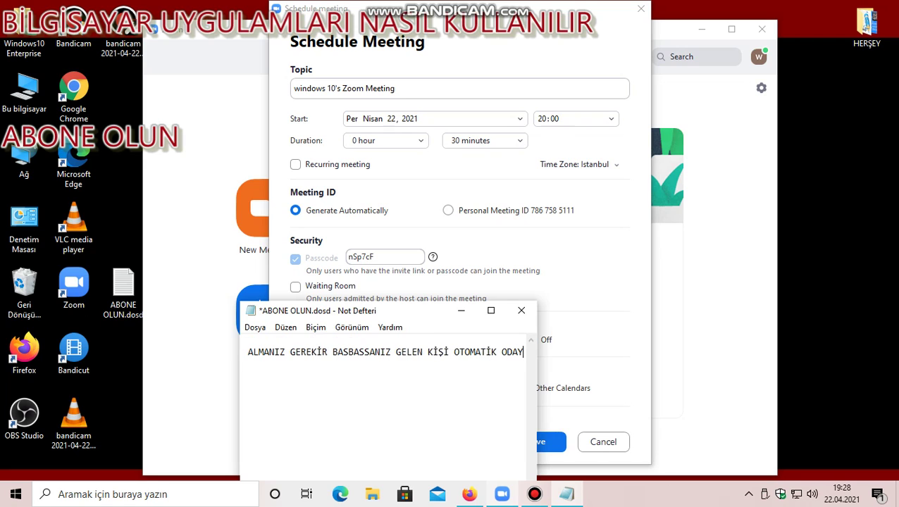
text(A GİRER)
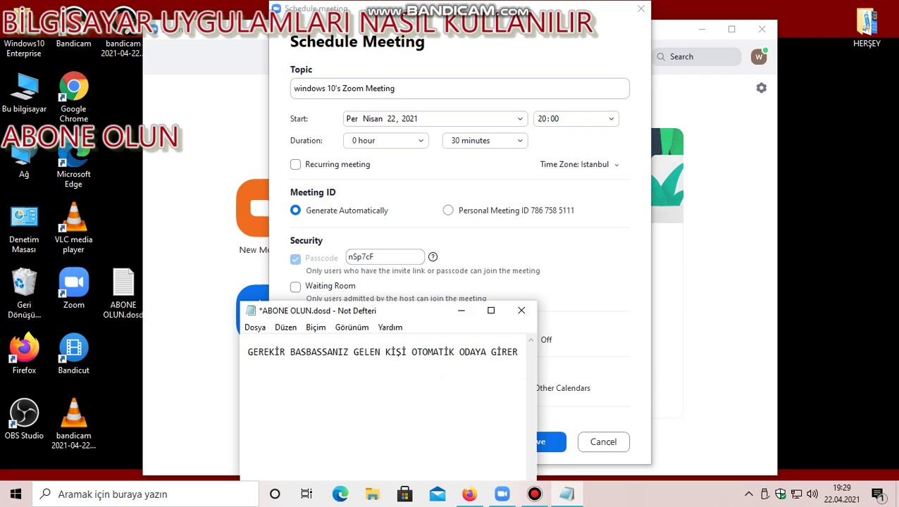
key(Return)
key(Return)
key(Return)
text(ŞU AN )
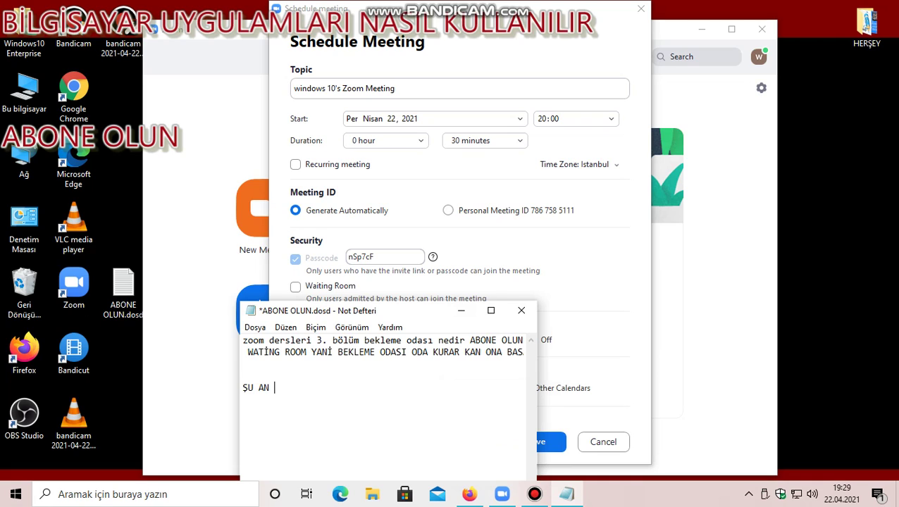
text(KAPALI)
Tick the Waiting Room checkbox in the Schedule Meeting form.
key(Return)
key(Return)
click(461, 311)
click(295, 286)
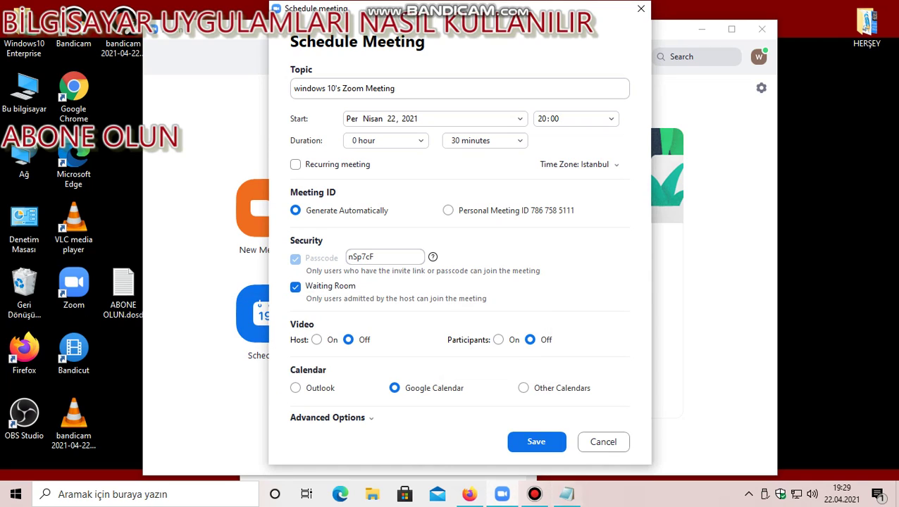
Add the Notepad lines 'ŞU AN AÇIK' and the closing subscribe reminder.
click(566, 493)
text(ŞU AN AÇIK)
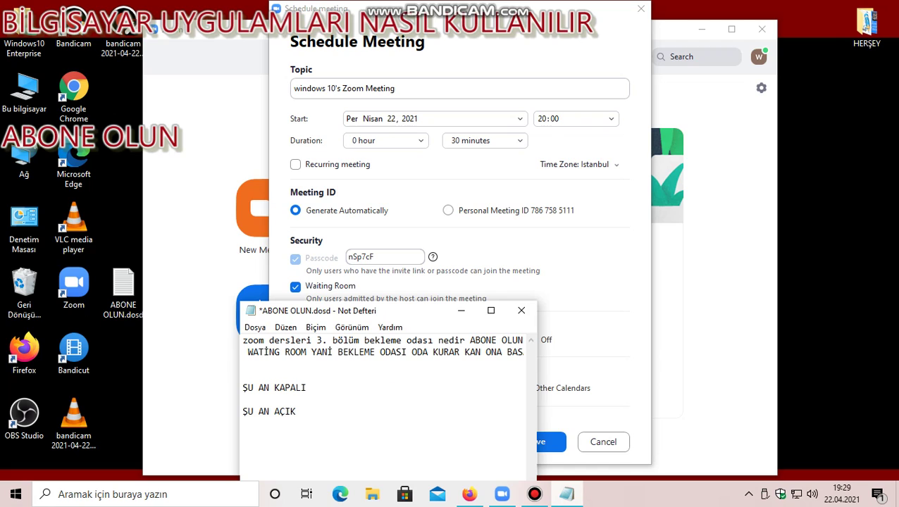
key(Return)
key(Return)
text(VİDEOMUZ BU K)
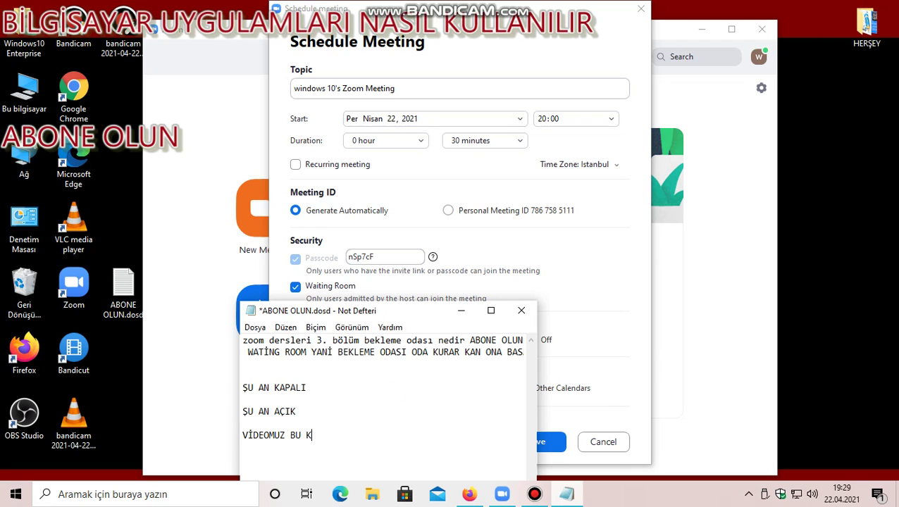
text(ADAR KANALIMIZA )
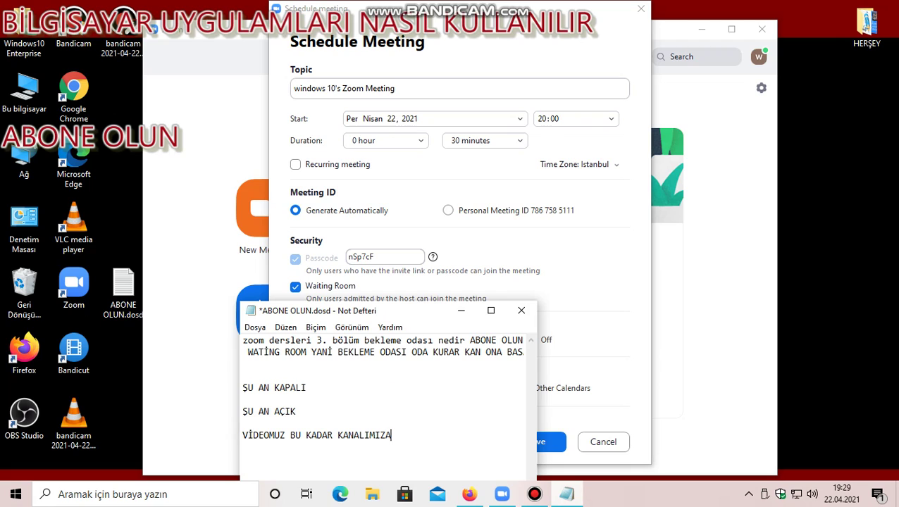
text(ABONE VOLMAYI )
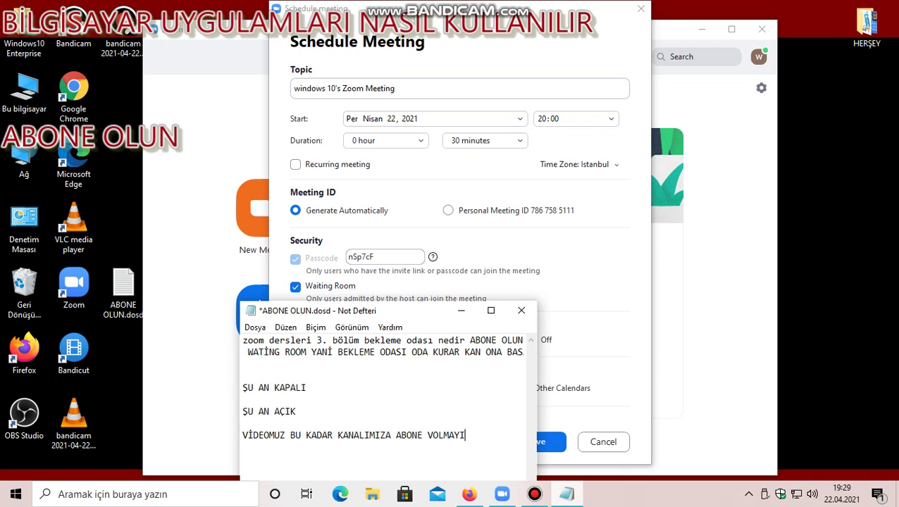
text(UNUTMAYIN...)
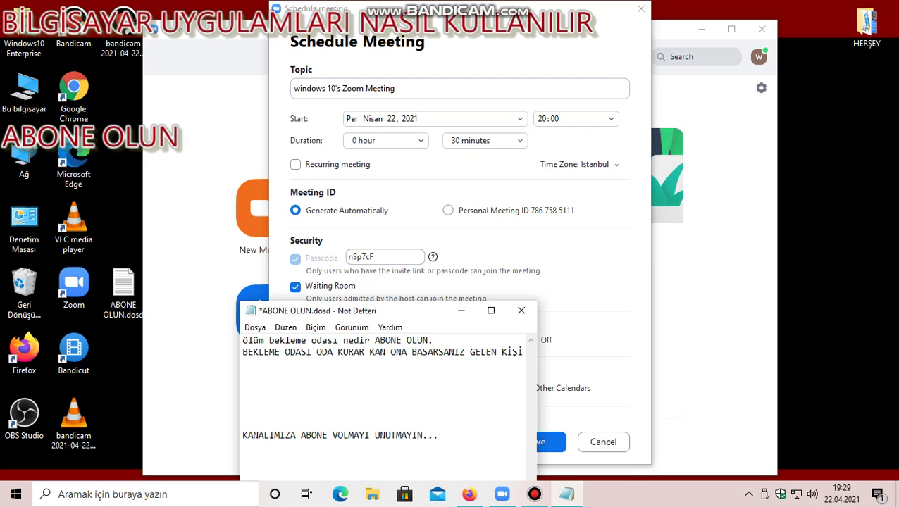
click(535, 494)
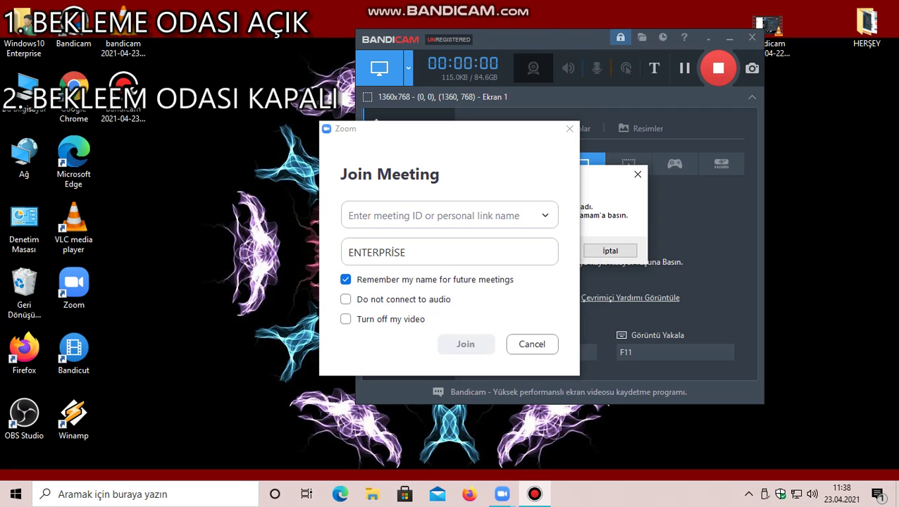
key(Return)
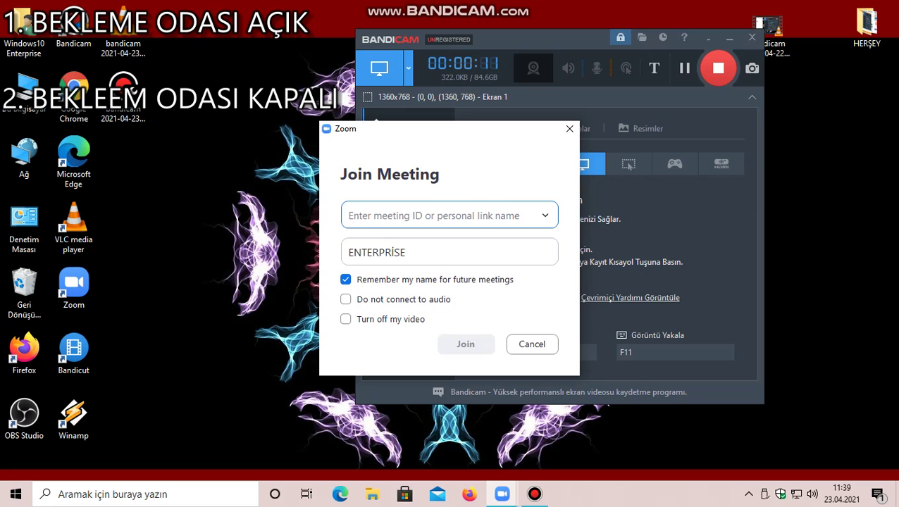
text(822)
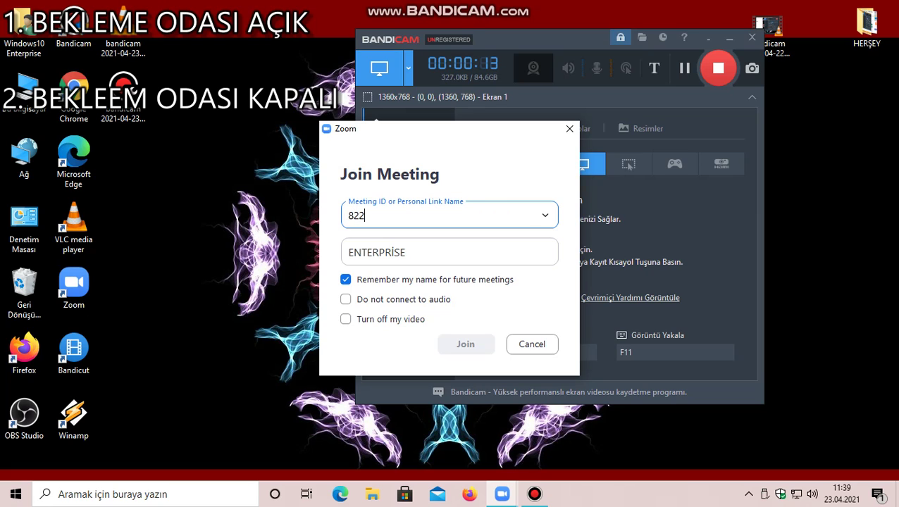
text(64015044)
key(Return)
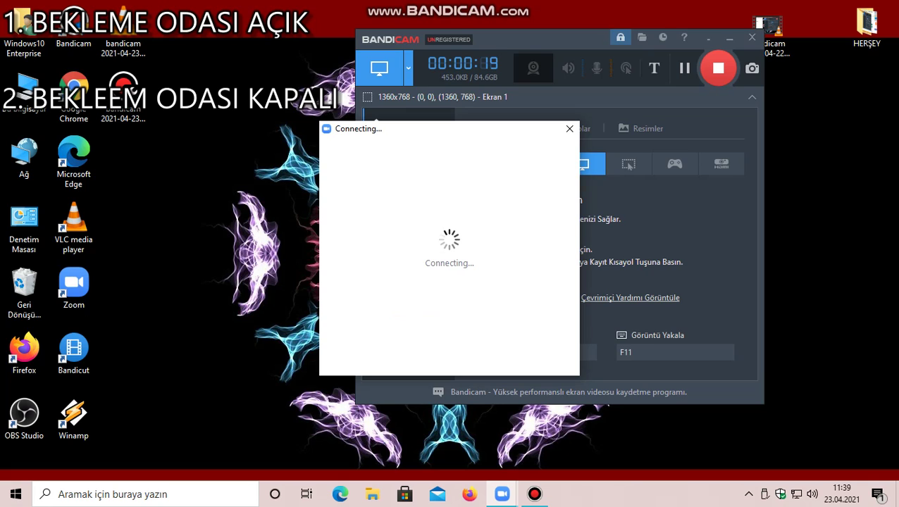
text(****)
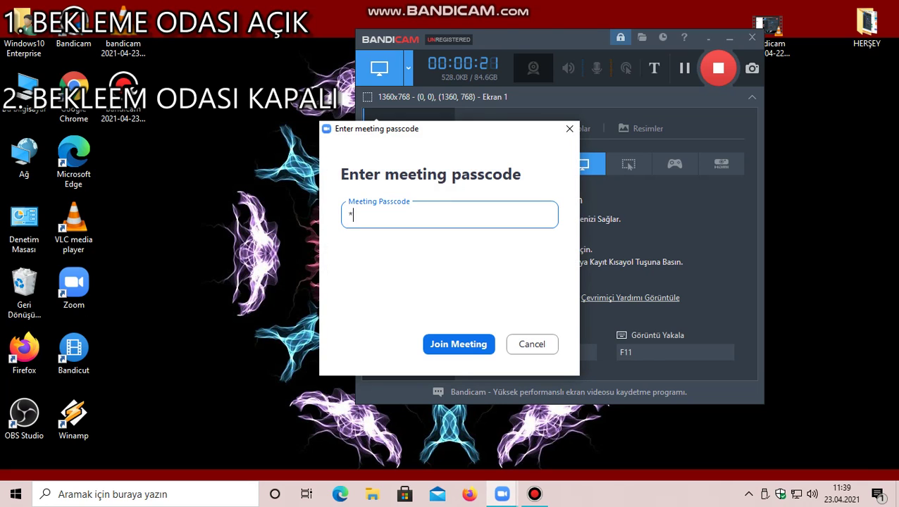
key(Return)
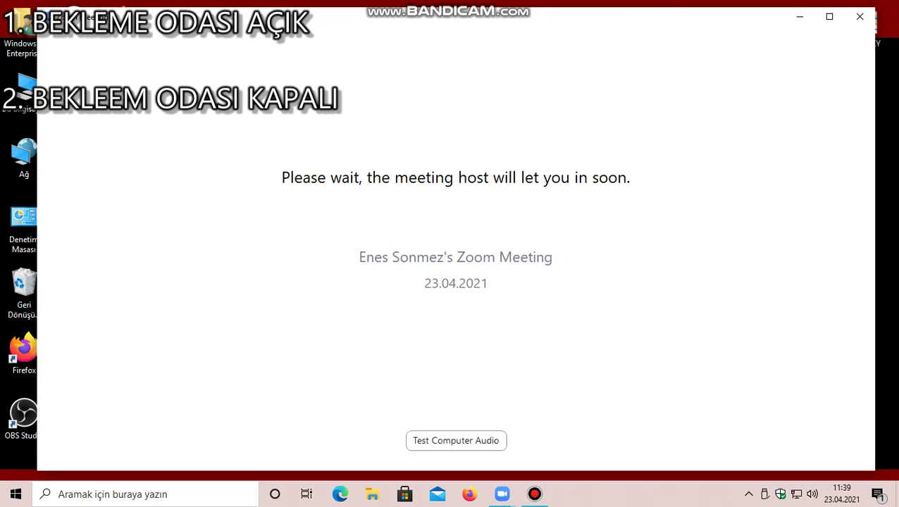
Leave the waiting room and bring the Join Meeting form back up.
click(861, 14)
click(793, 45)
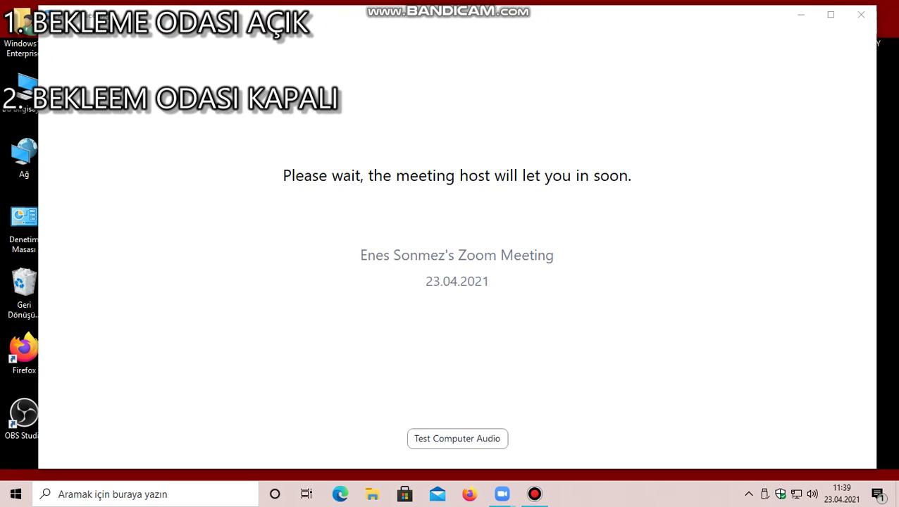
click(344, 185)
click(534, 494)
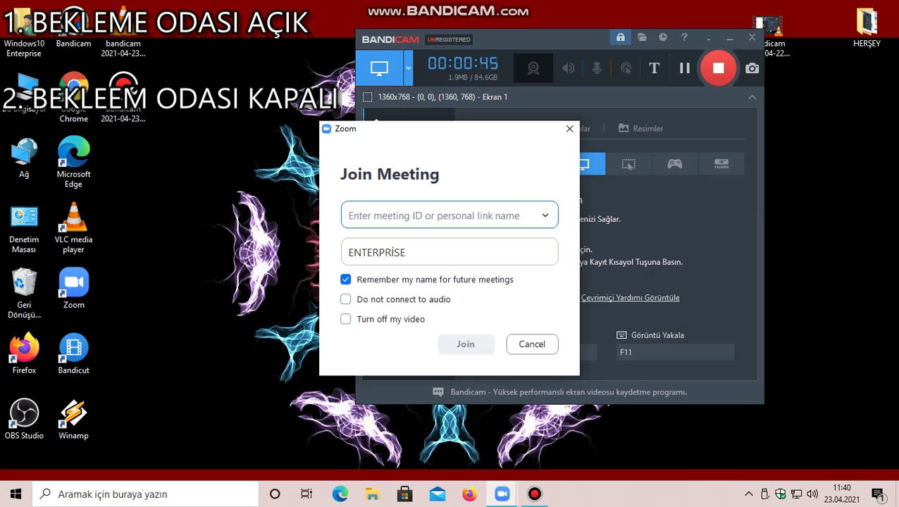
text(8)
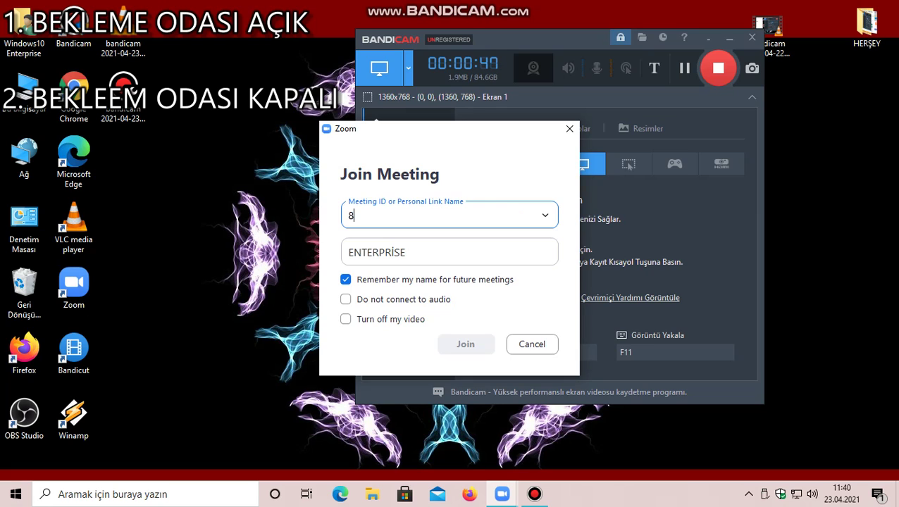
text(47 8603 74)
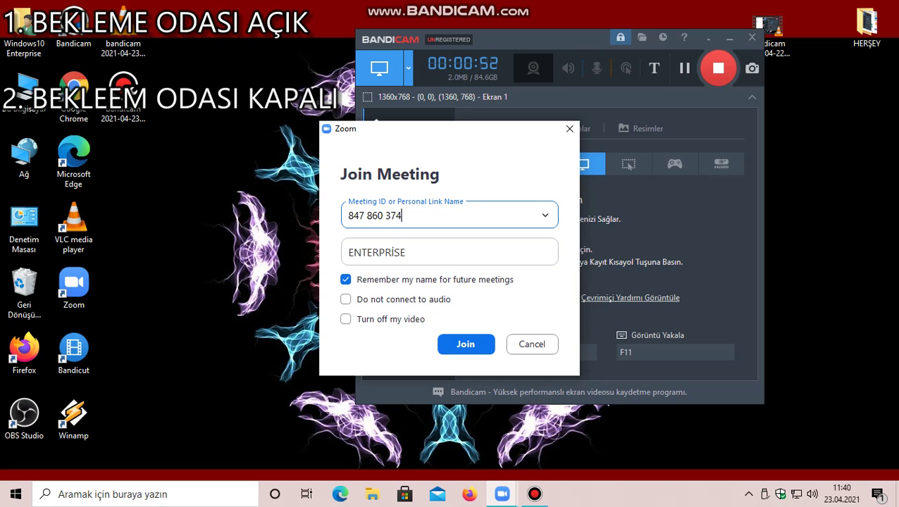
text(25)
key(Return)
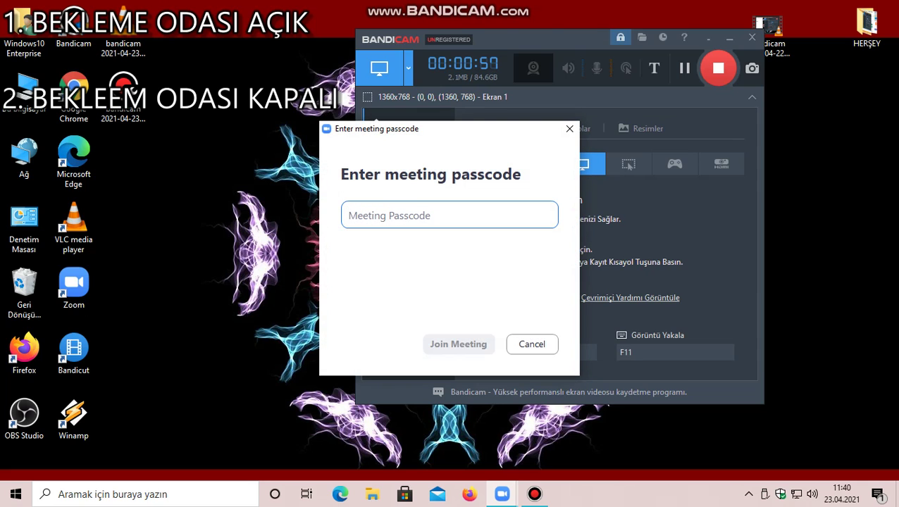
text(1)
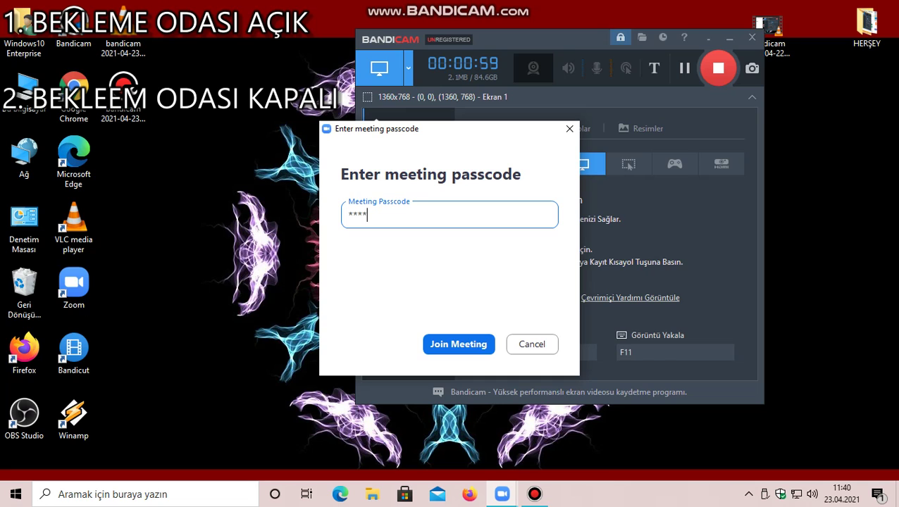
key(BackSpace)
key(BackSpace)
key(BackSpace)
text(12)
key(Return)
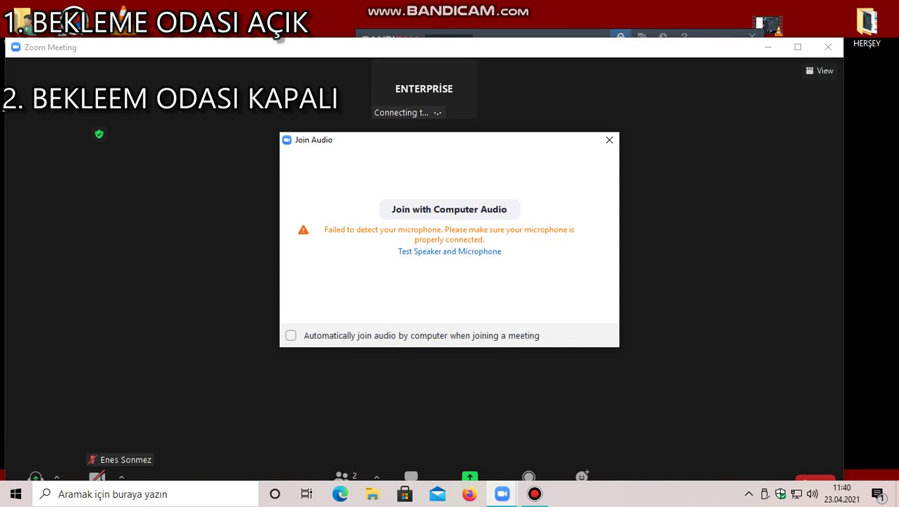
Close the audio prompt, continue without audio, then leave the second meeting.
click(610, 140)
key(Return)
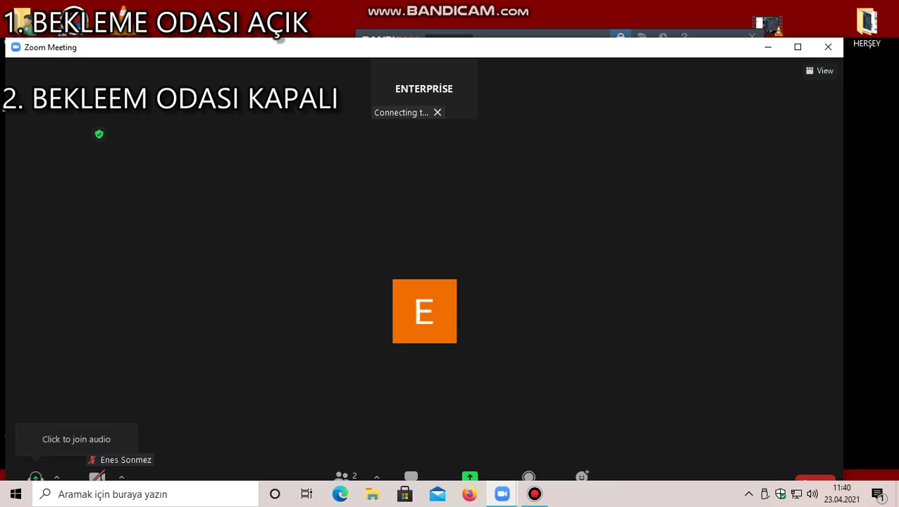
click(883, 7)
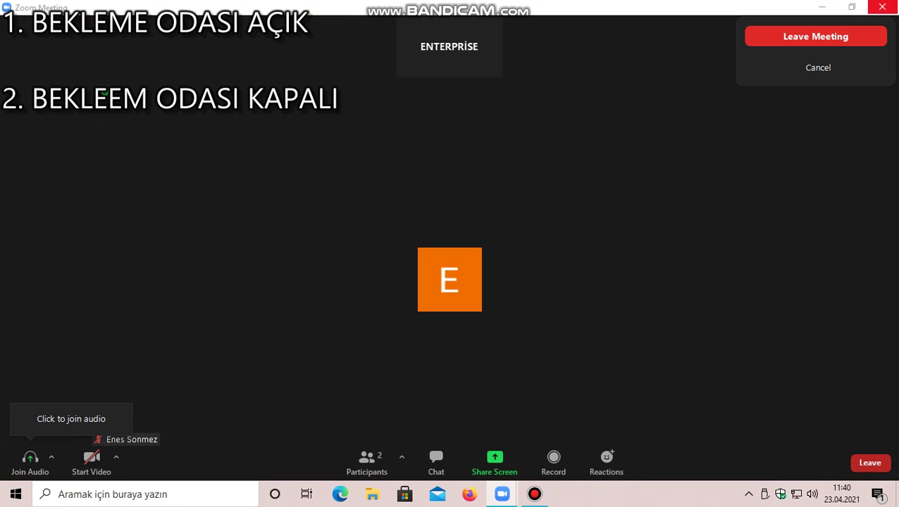
click(768, 36)
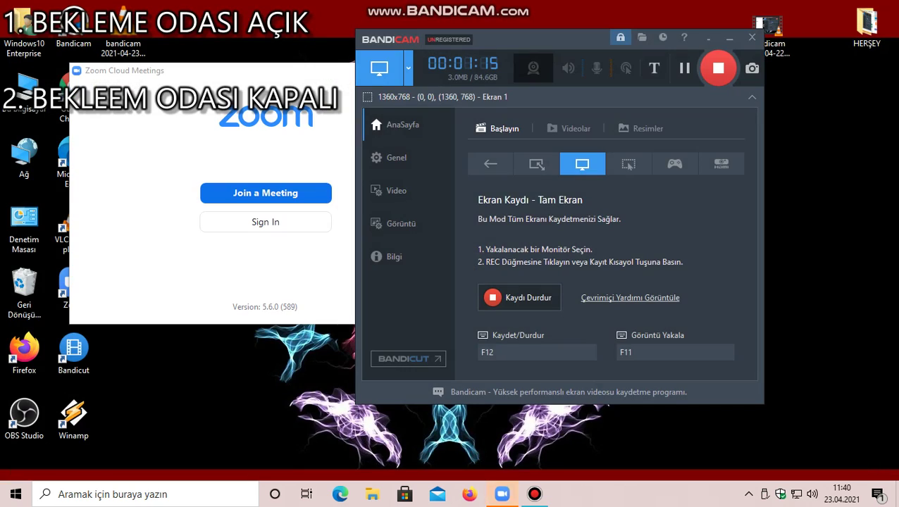